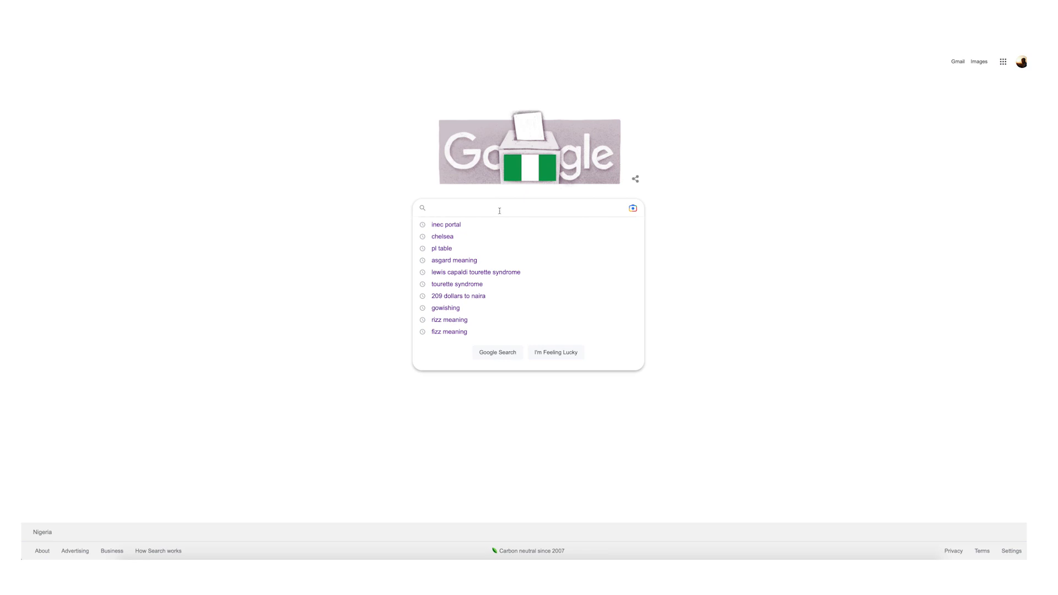
# Search Google for Pixieset and bring up its free sign-up form.
pyautogui.write('pixes')
pyautogui.press('BackSpace')
pyautogui.press('BackSpace')
pyautogui.press('BackSpace')
pyautogui.write('nterest')
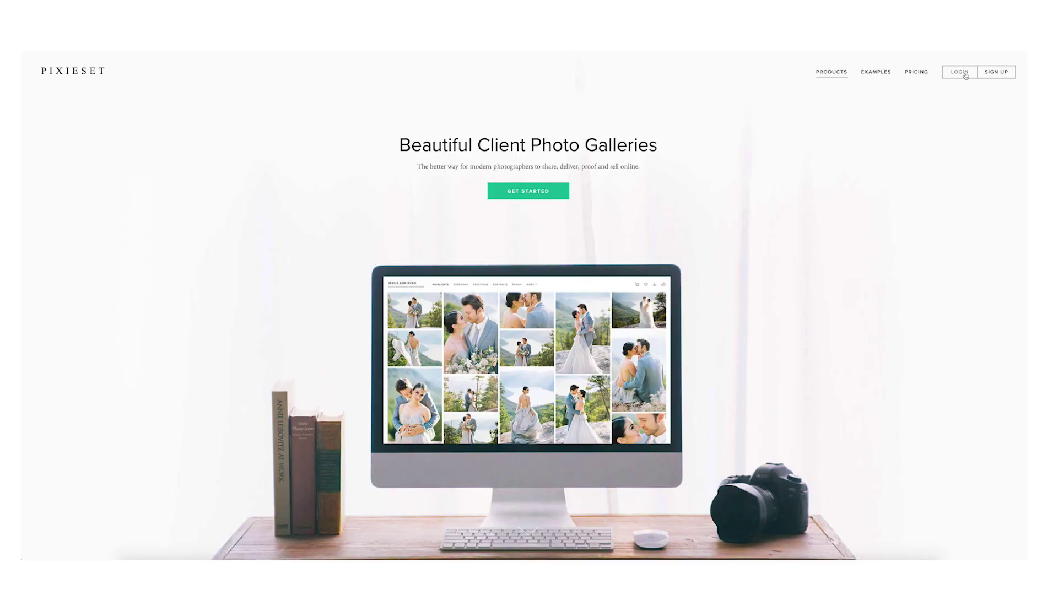
pyautogui.click(1002, 76)
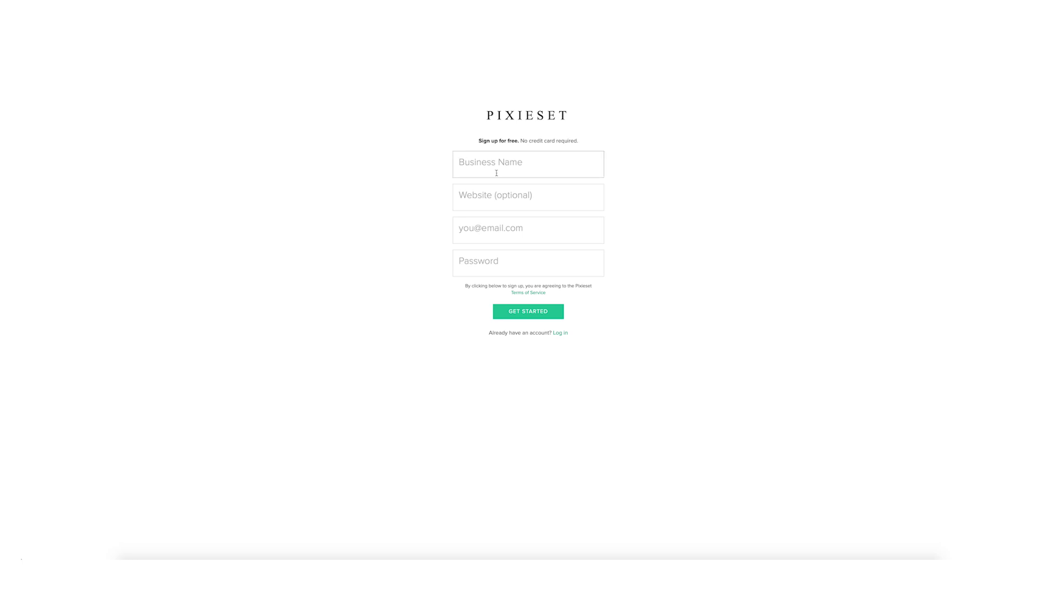
# Register with the photography business name, its website, the account email and a password, then save the password.
pyautogui.click(496, 173)
pyautogui.write('kunle laniyan photography')
pyautogui.click(555, 200)
pyautogui.write('www')
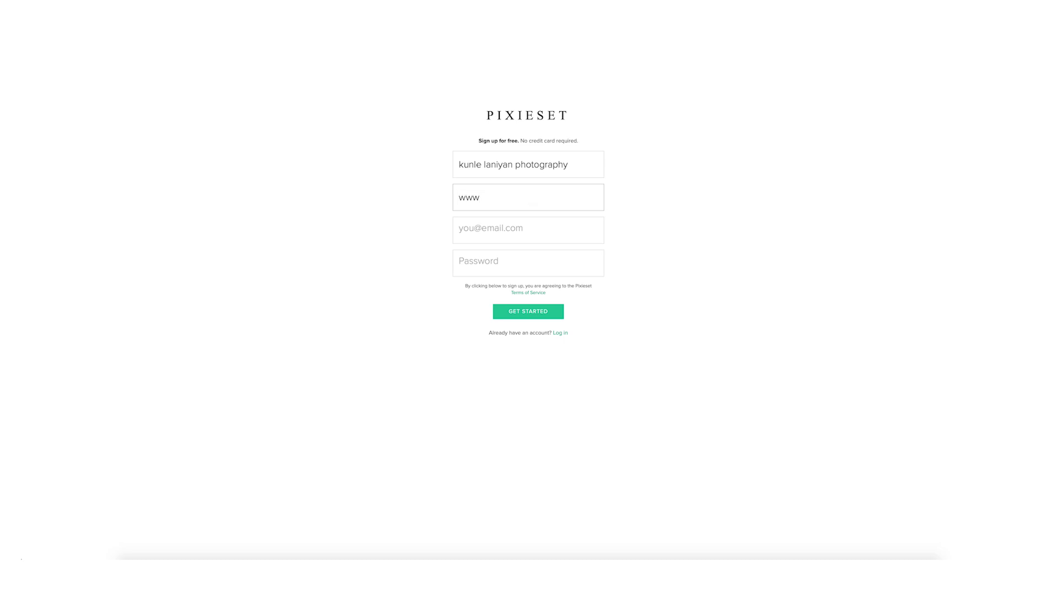
pyautogui.write('.kunlelaniyan.com')
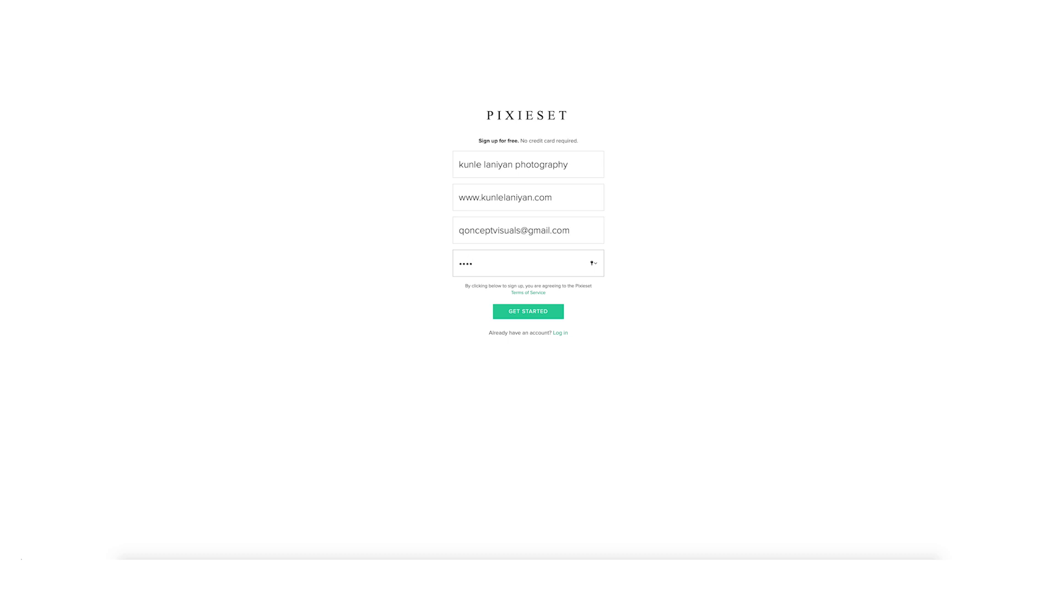
pyautogui.write('aaaaaa')
pyautogui.click(544, 313)
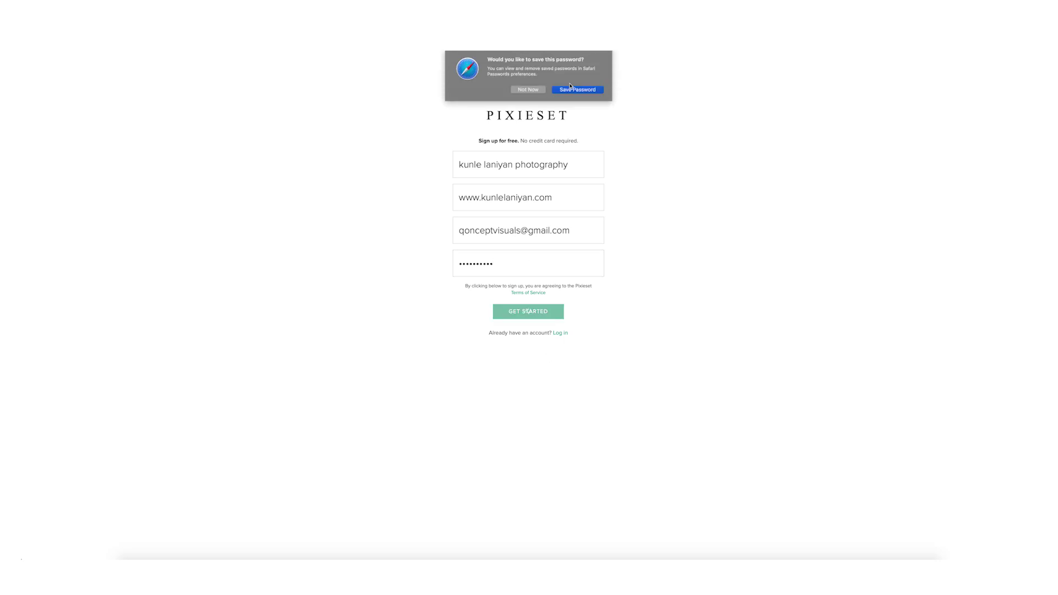
pyautogui.click(570, 89)
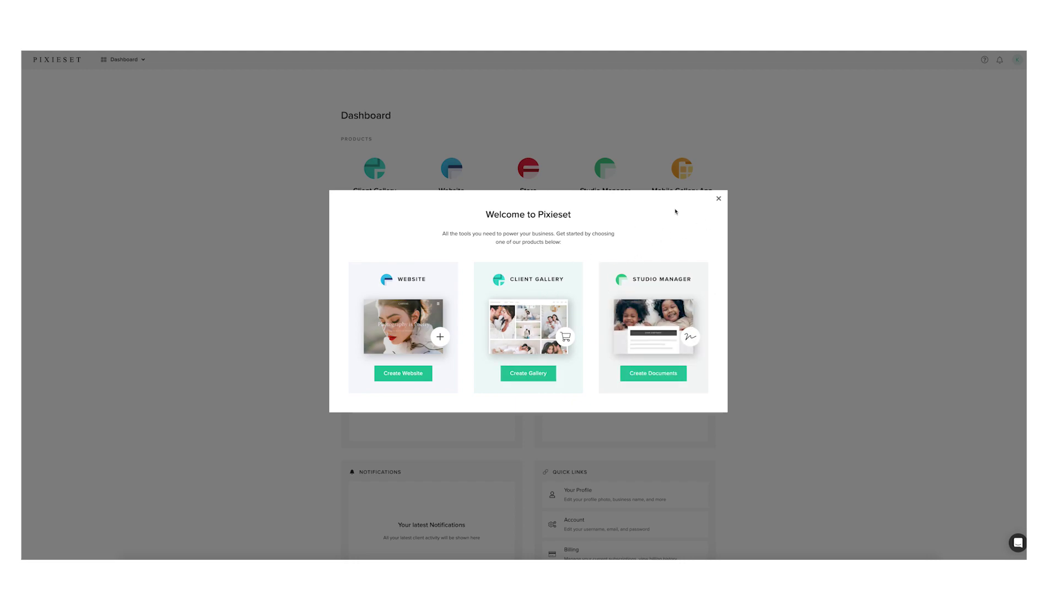
# Dismiss the Welcome to Pixieset window and go to Profile settings from the avatar menu.
pyautogui.click(718, 199)
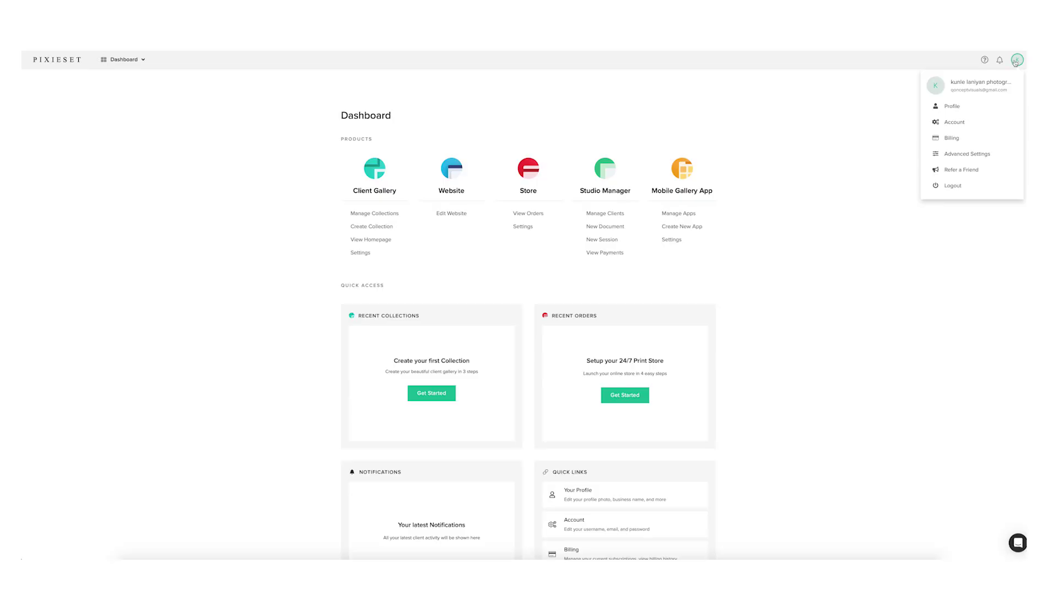
pyautogui.click(948, 107)
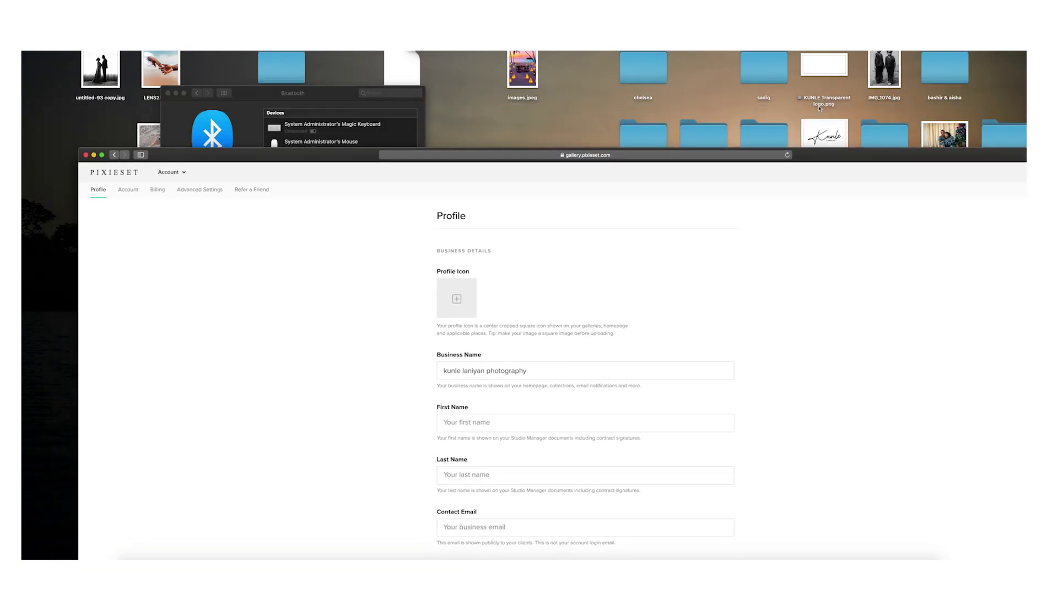
# Upload lens logo black.jpg from the Desktop as the profile icon.
pyautogui.click(453, 300)
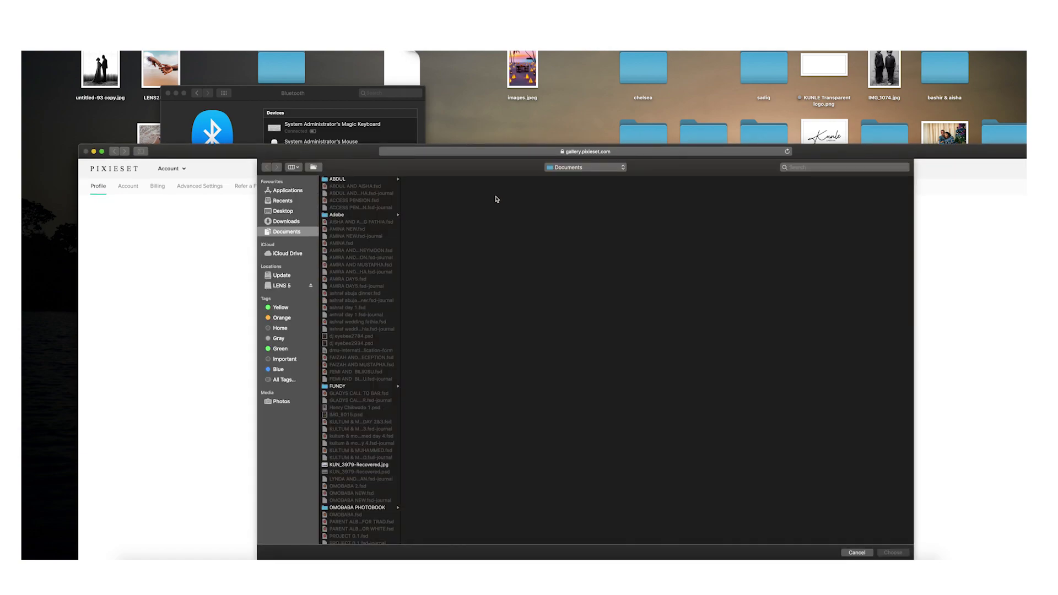
pyautogui.click(286, 222)
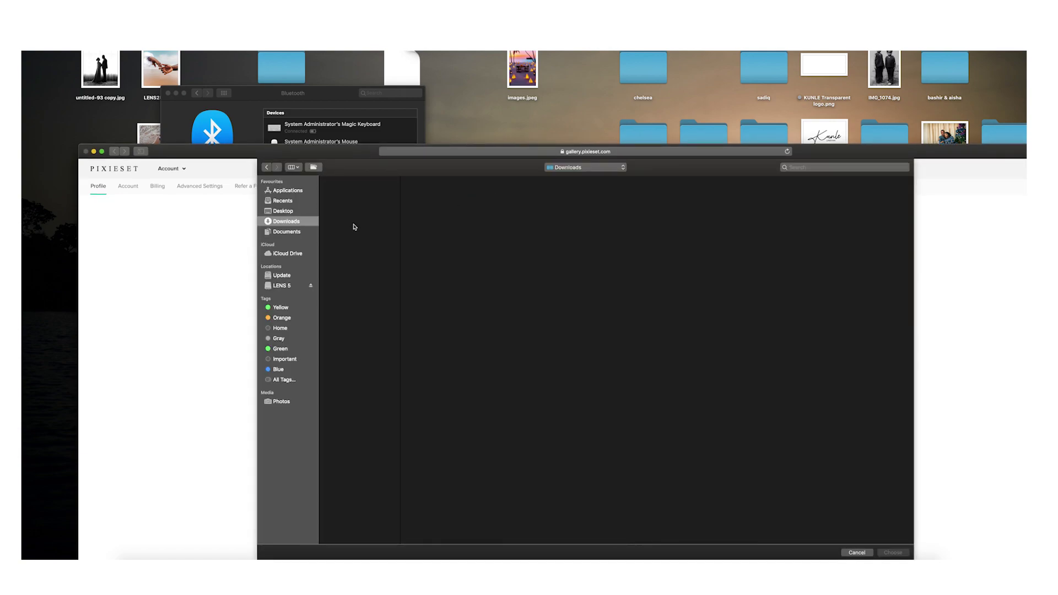
pyautogui.click(293, 211)
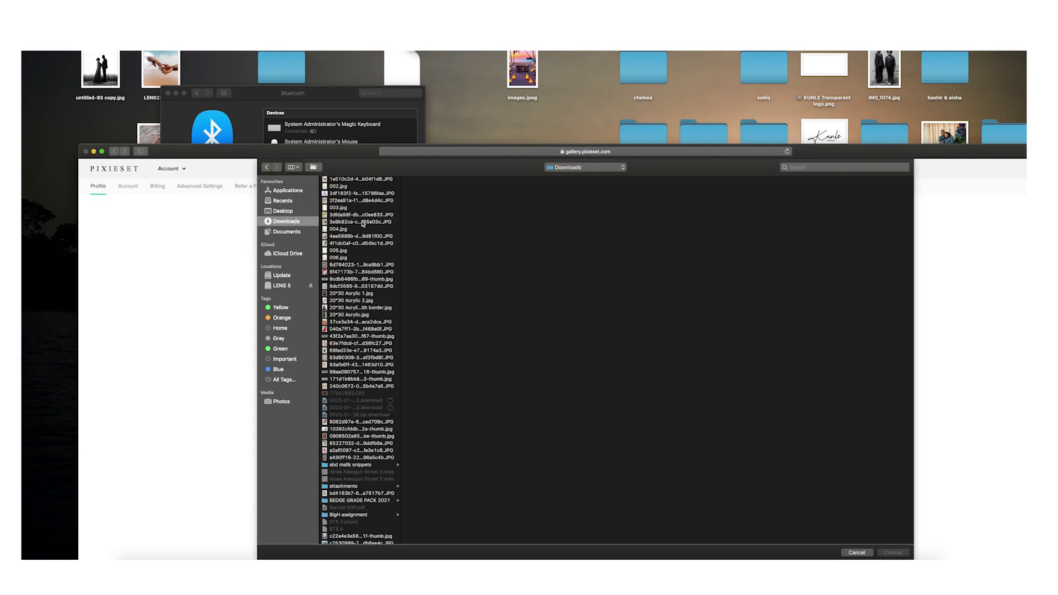
pyautogui.click(353, 343)
pyautogui.click(892, 552)
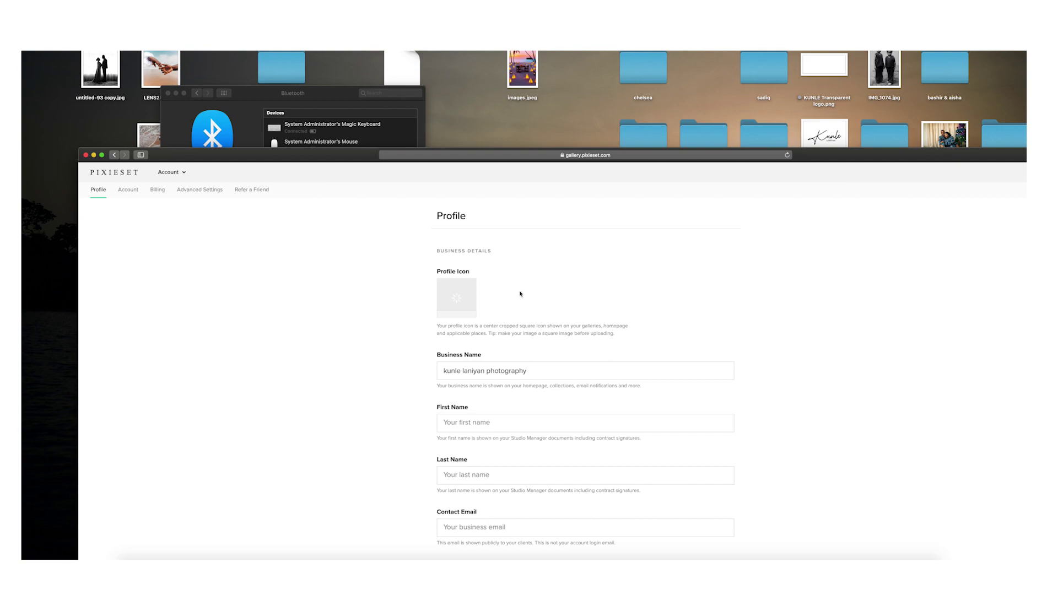
pyautogui.scroll(-5, 519, 295)
# Enter the owner's first and last name in the profile.
pyautogui.click(505, 302)
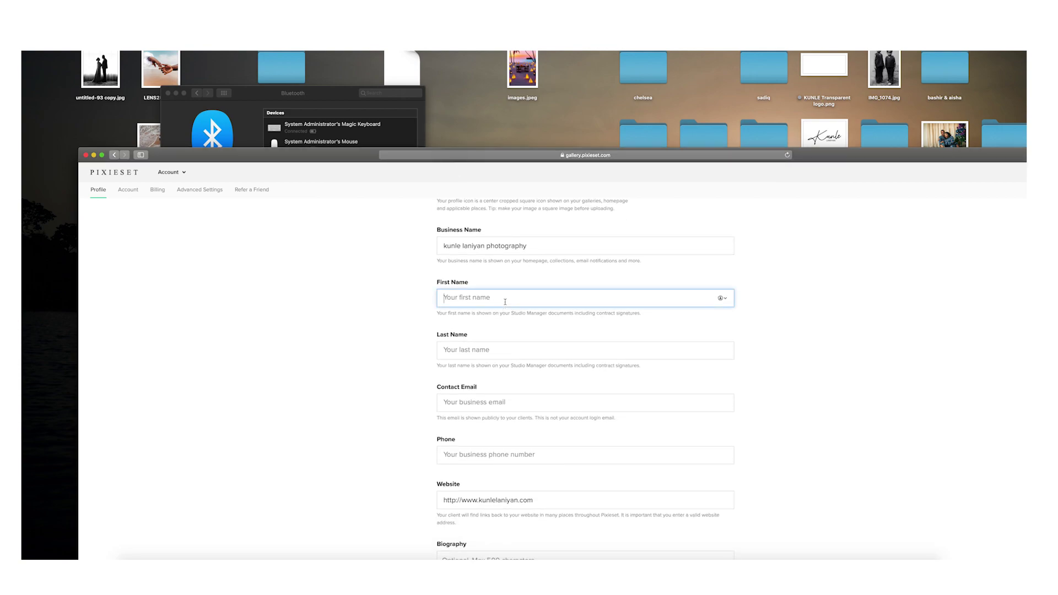
pyautogui.write('k')
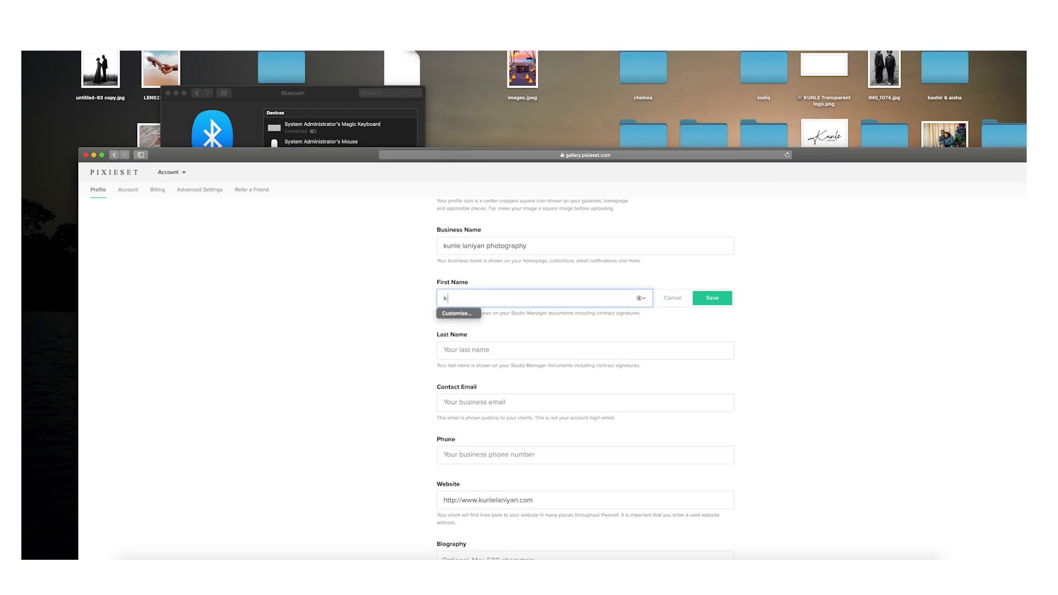
pyautogui.write('unel')
pyautogui.press('BackSpace')
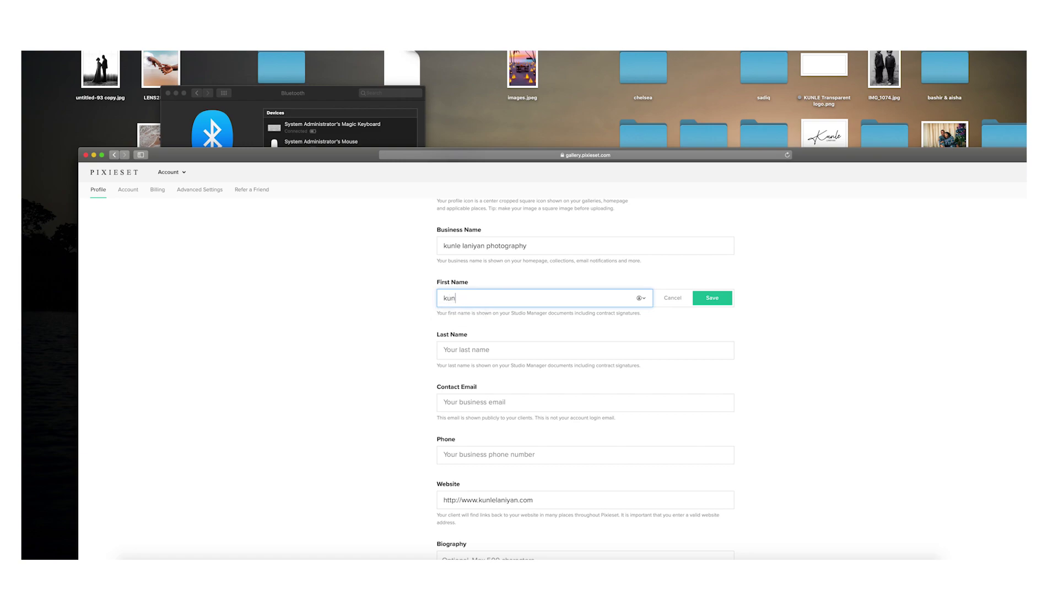
pyautogui.write('le')
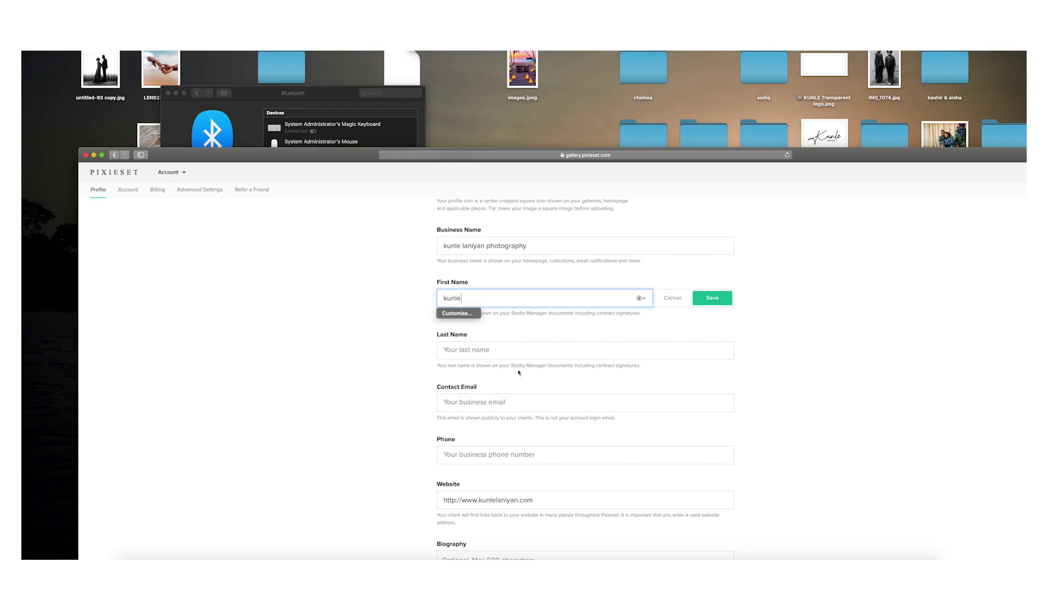
pyautogui.click(503, 354)
pyautogui.write('laniyan')
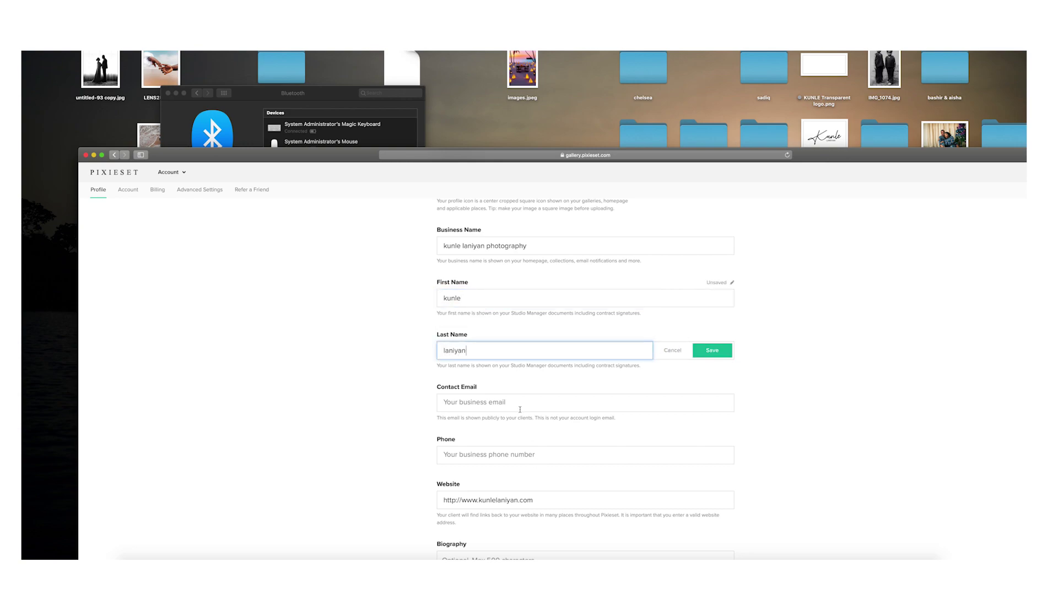
# Paste the business contact email from the clipboard into Contact Email.
pyautogui.scroll(-5, 520, 410)
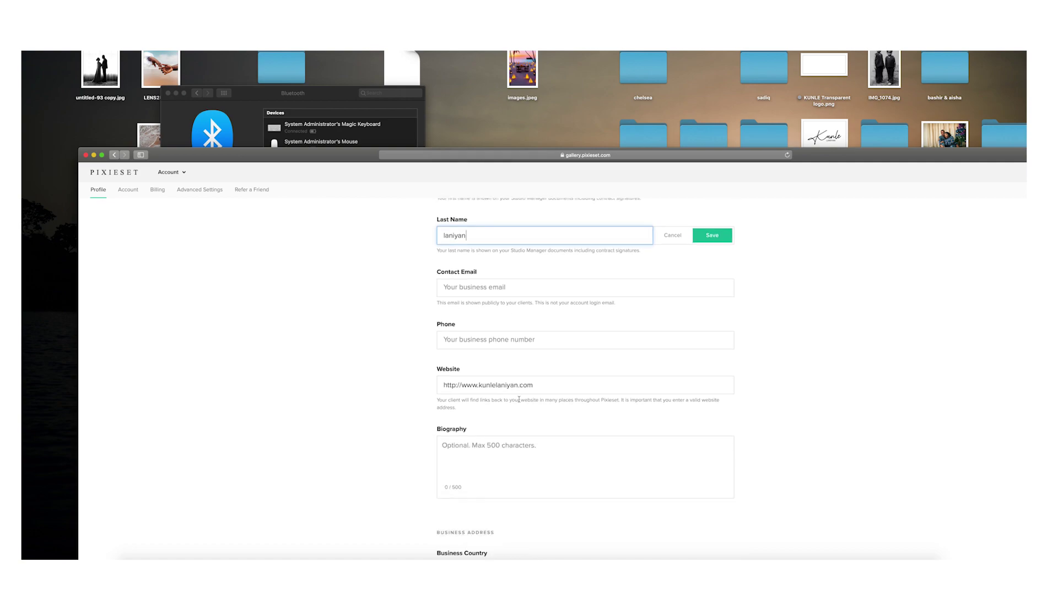
pyautogui.click(495, 287)
pyautogui.rightClick(495, 287)
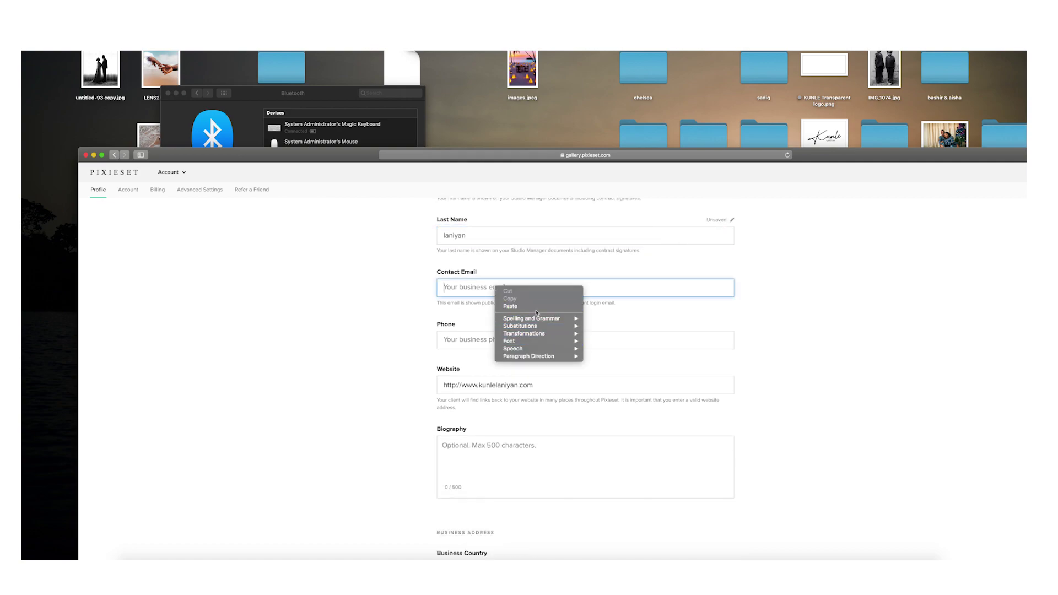
pyautogui.click(534, 307)
pyautogui.scroll(-10, 520, 330)
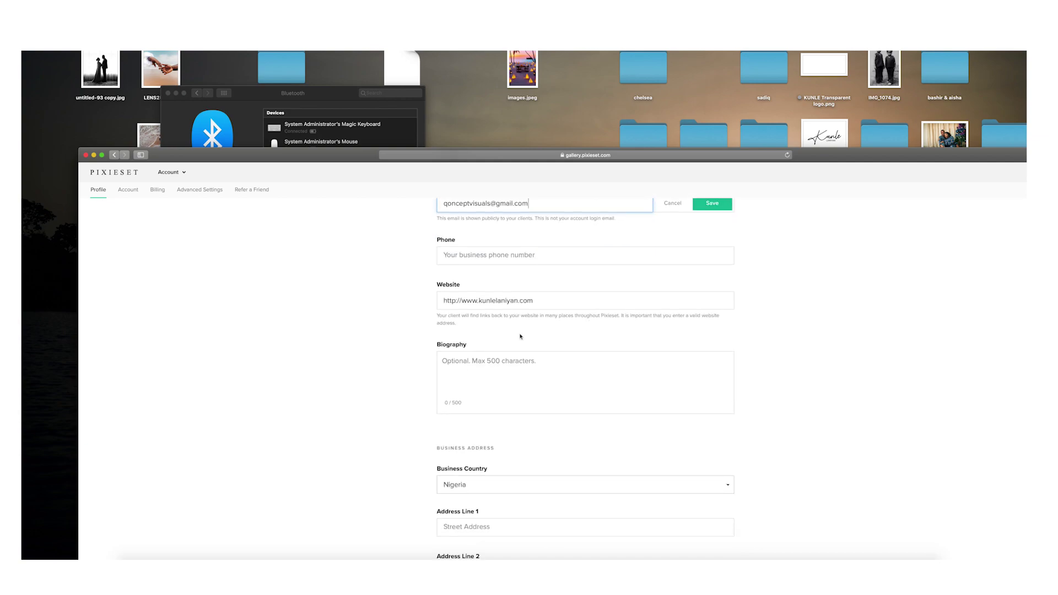
pyautogui.scroll(6, 512, 331)
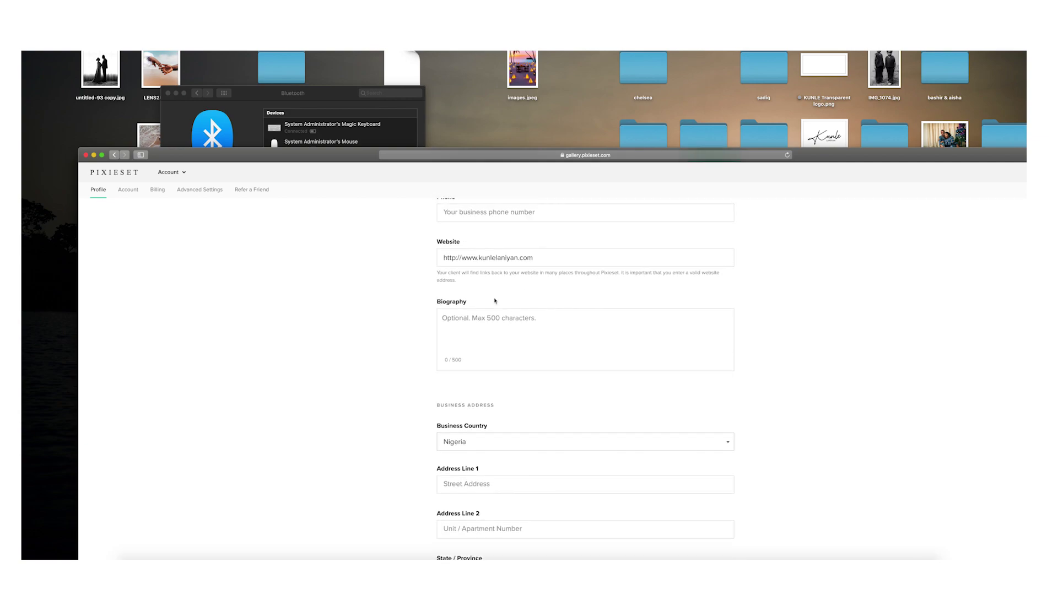
# Type the bio 'I'm a passionate wedding photography that loves to travel and tell story', fixing typos.
pyautogui.click(493, 344)
pyautogui.write('im a p')
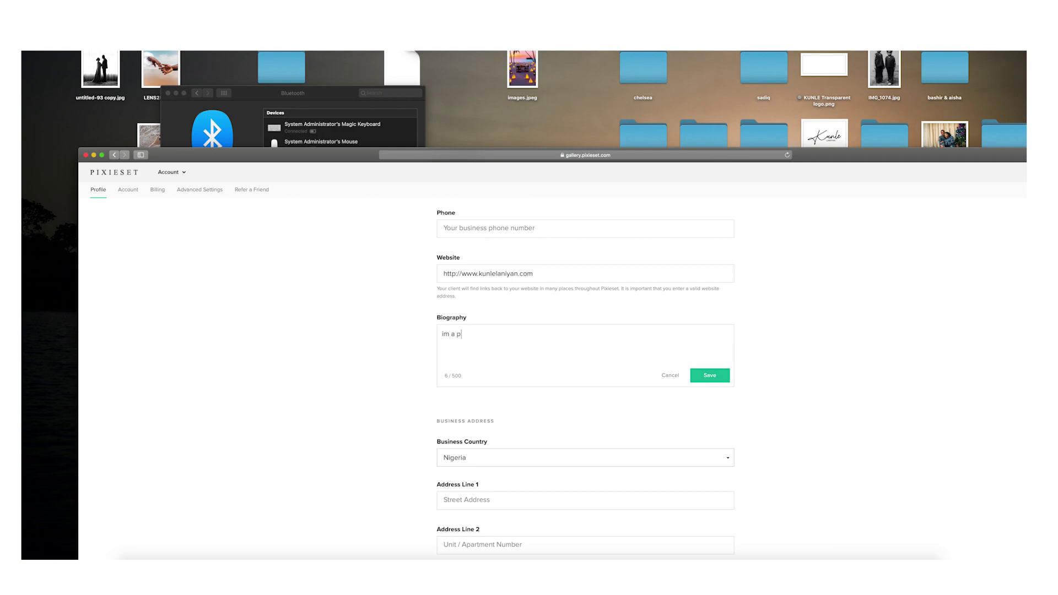
pyautogui.write('assiona')
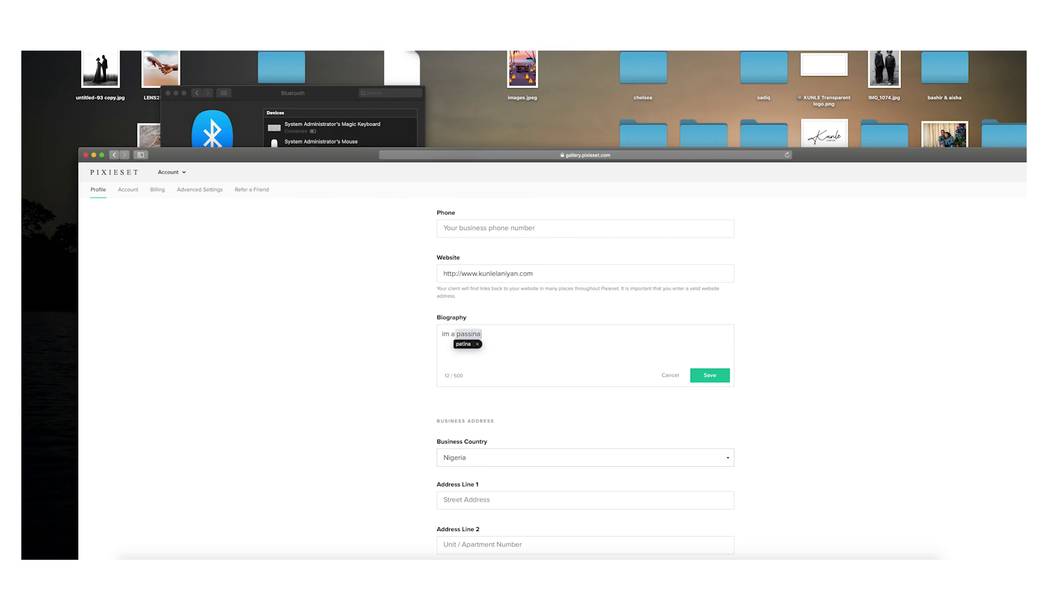
pyautogui.write('te wedding')
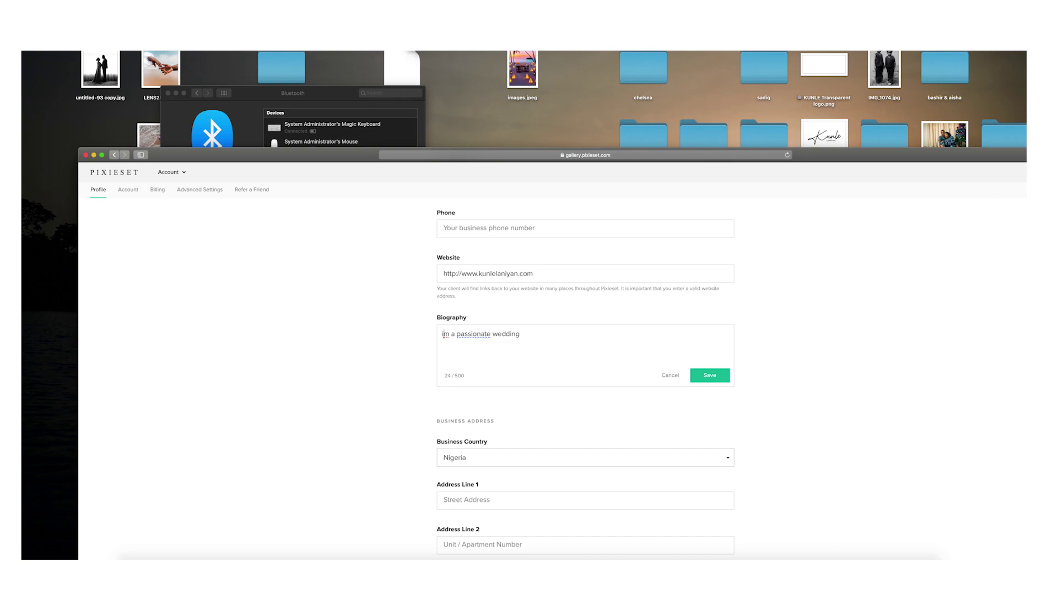
pyautogui.press('BackSpace')
pyautogui.write("I'")
pyautogui.write('photograpg')
pyautogui.press('BackSpace')
pyautogui.write('hy that')
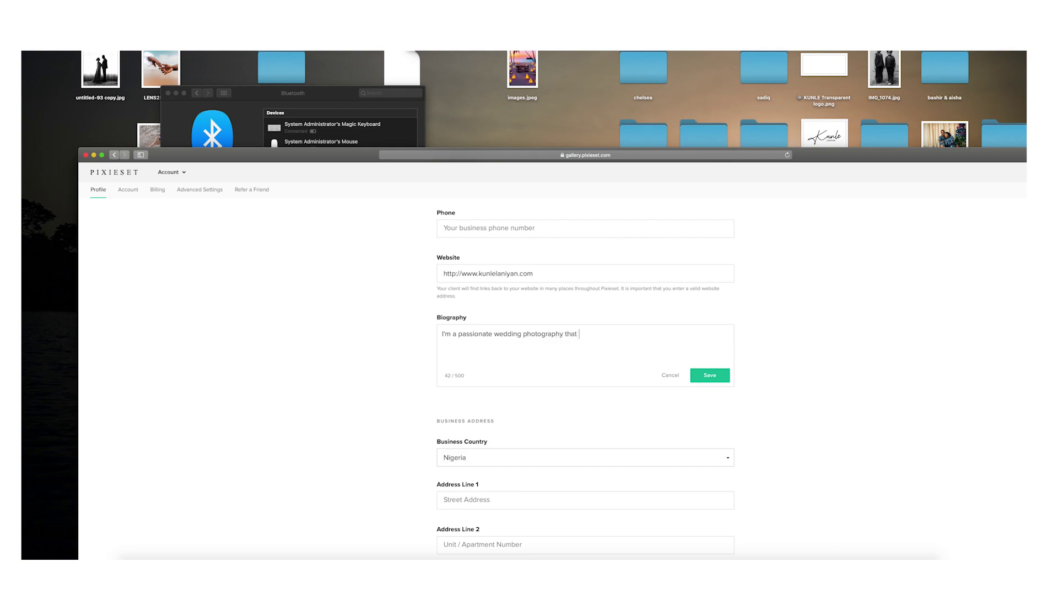
pyautogui.write(' loves to travel and tell storty')
# Save the 72-character biography and scroll through the Profile page to review all fields.
pyautogui.click(713, 378)
pyautogui.scroll(-5, 621, 366)
pyautogui.scroll(-3, 575, 339)
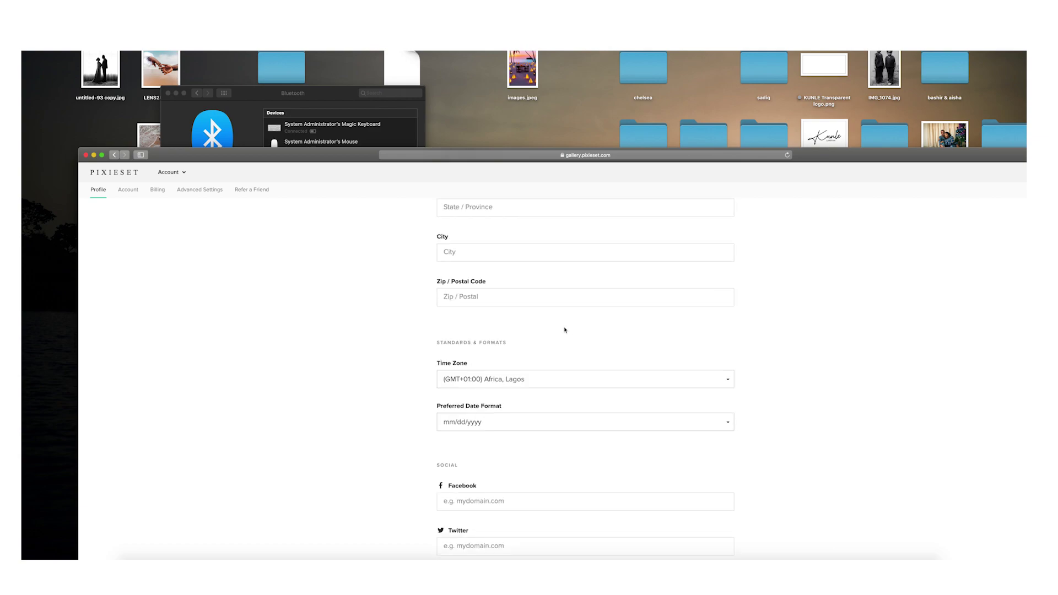
pyautogui.scroll(-3, 539, 311)
pyautogui.scroll(10, 551, 307)
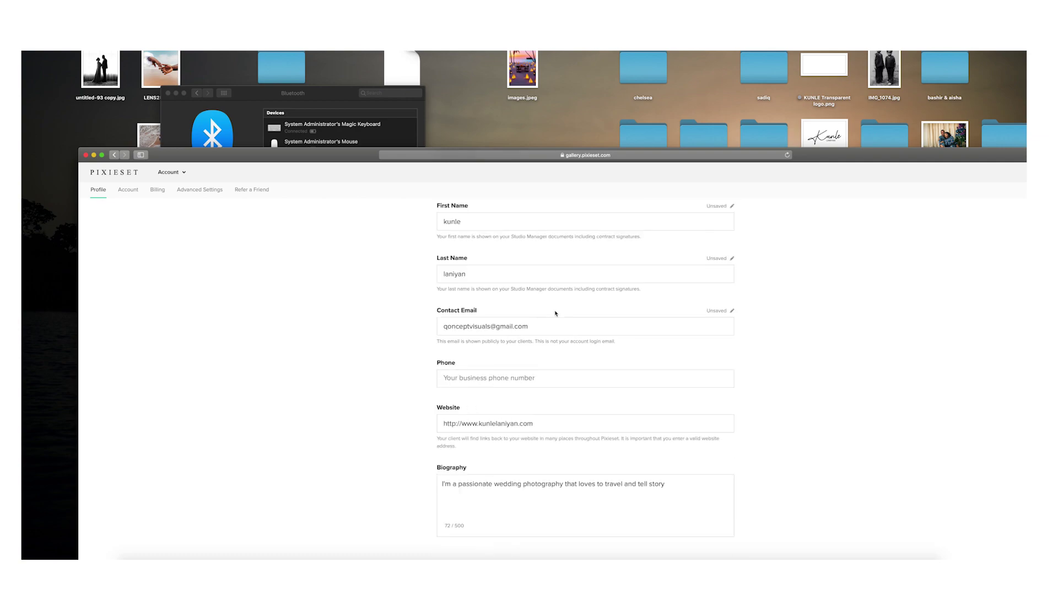
pyautogui.scroll(-10, 635, 305)
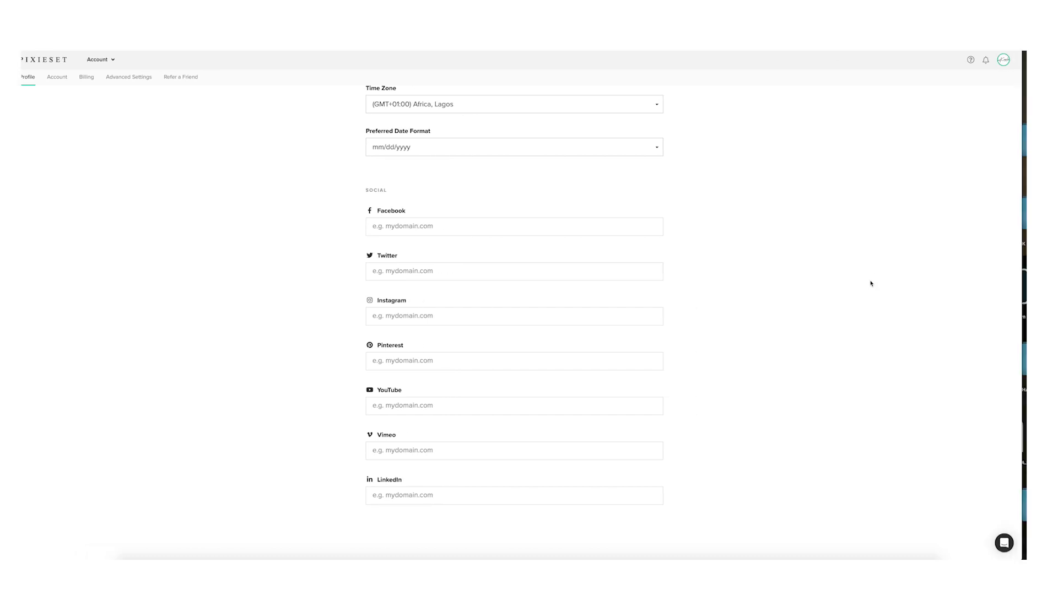
pyautogui.scroll(3, 756, 262)
pyautogui.scroll(-1, 336, 121)
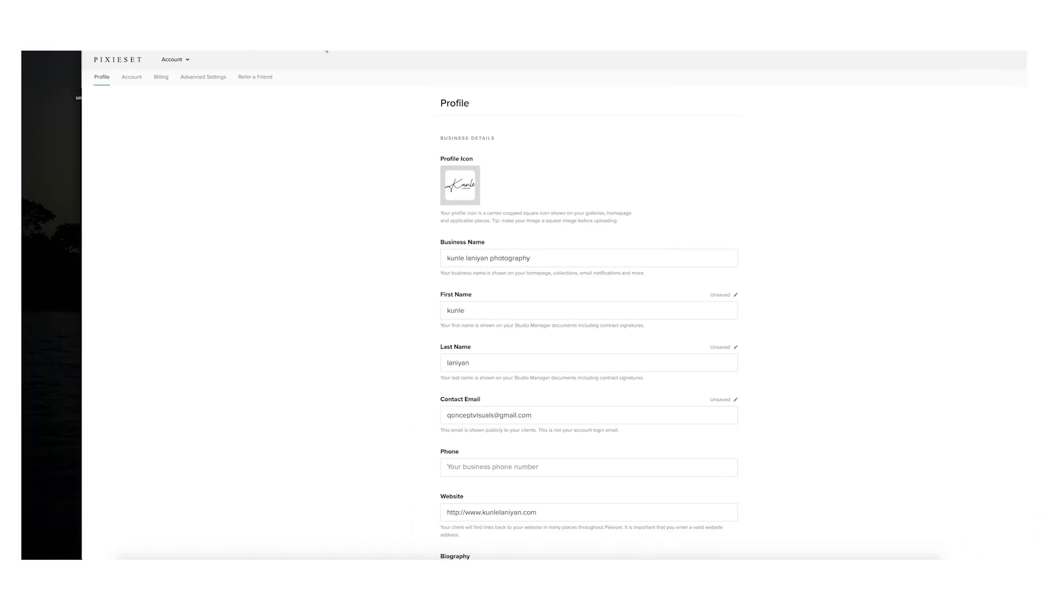
pyautogui.scroll(-10, 523, 220)
pyautogui.scroll(-8, 524, 226)
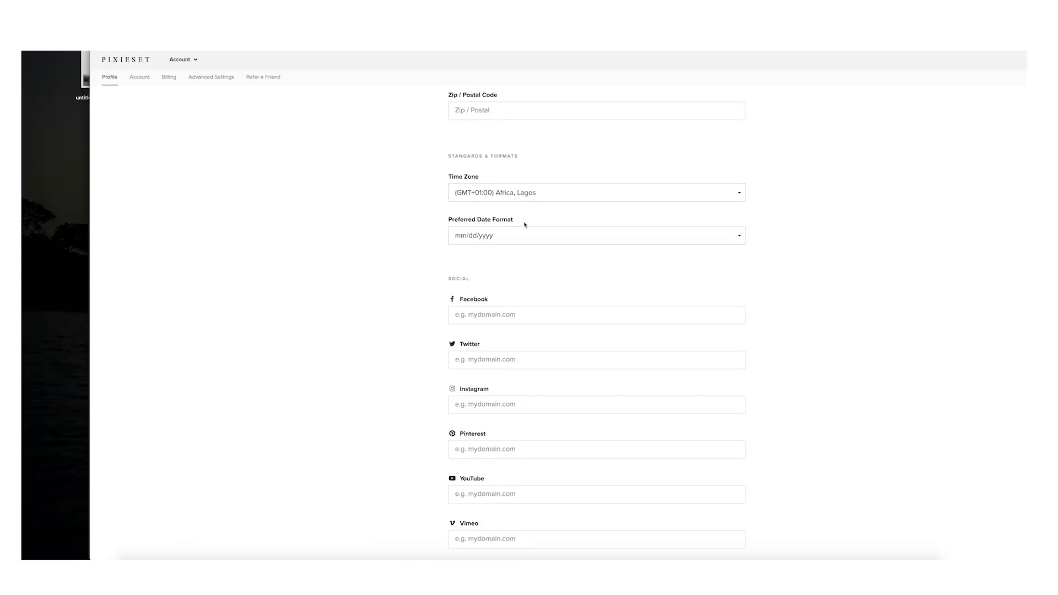
pyautogui.scroll(12, 538, 226)
pyautogui.scroll(2, 178, 111)
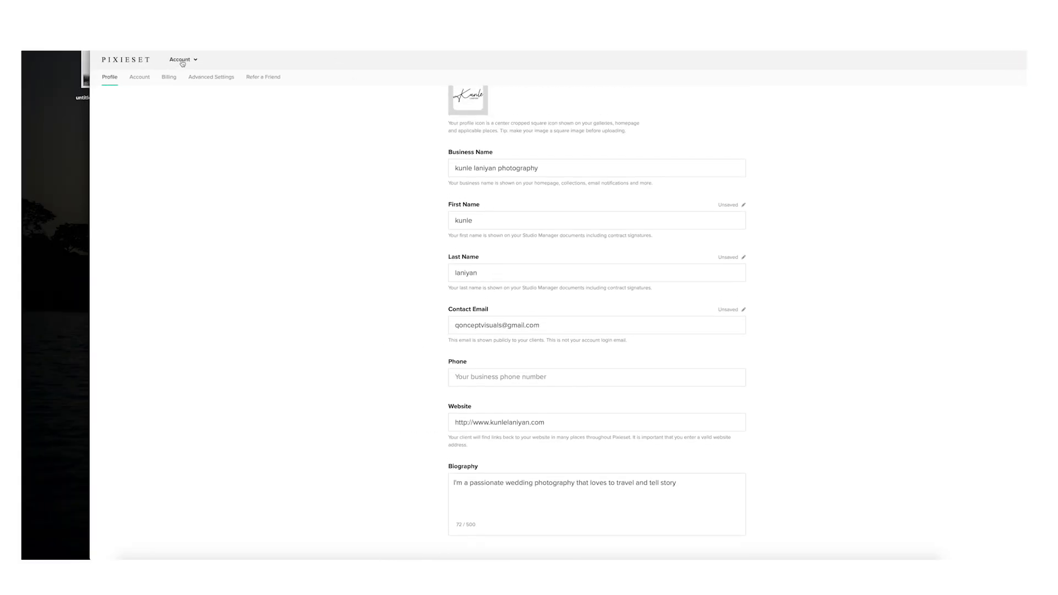